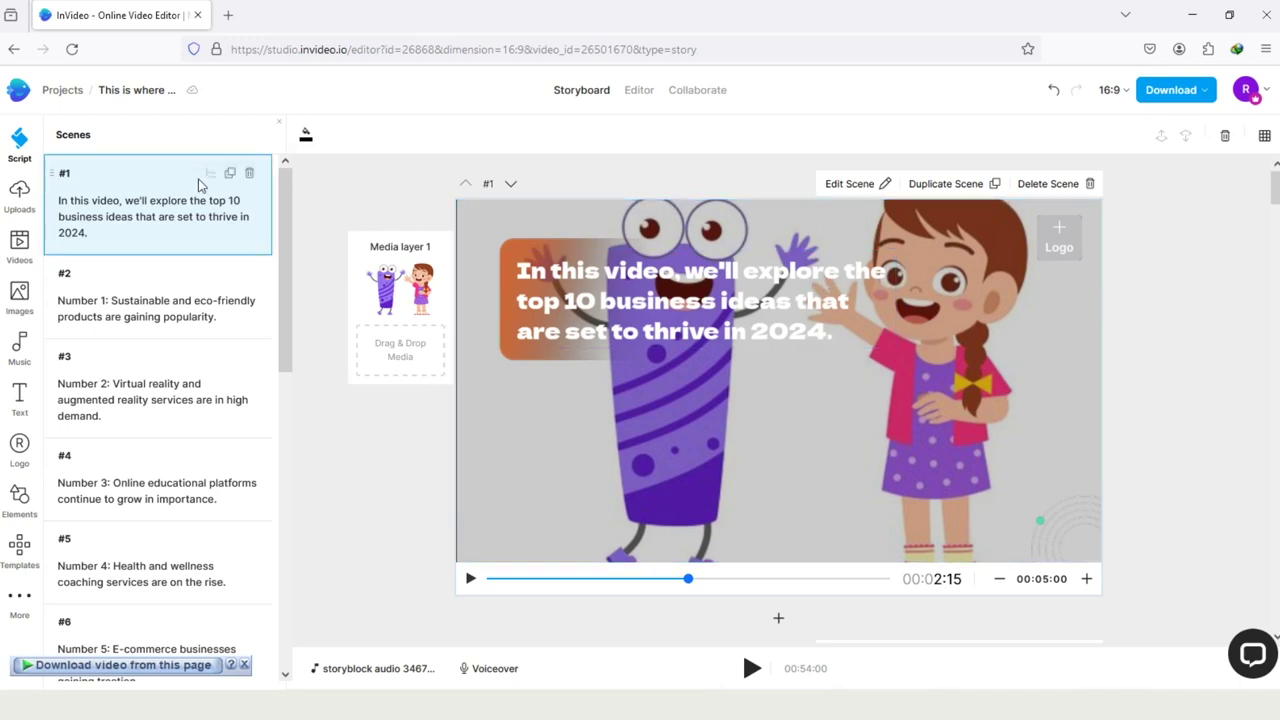
# Step: Delete the cartoon characters background image from scene #1's media layer
pyautogui.scroll(-3, 224, 300)
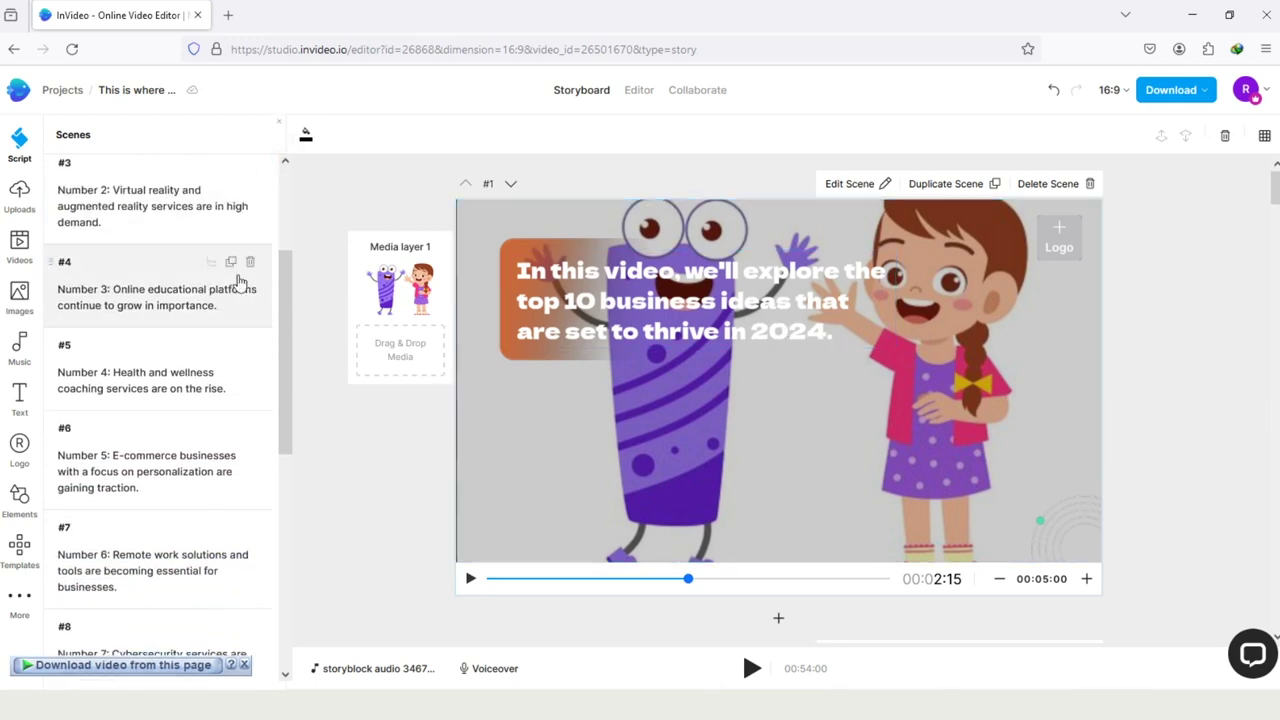
pyautogui.scroll(3, 270, 250)
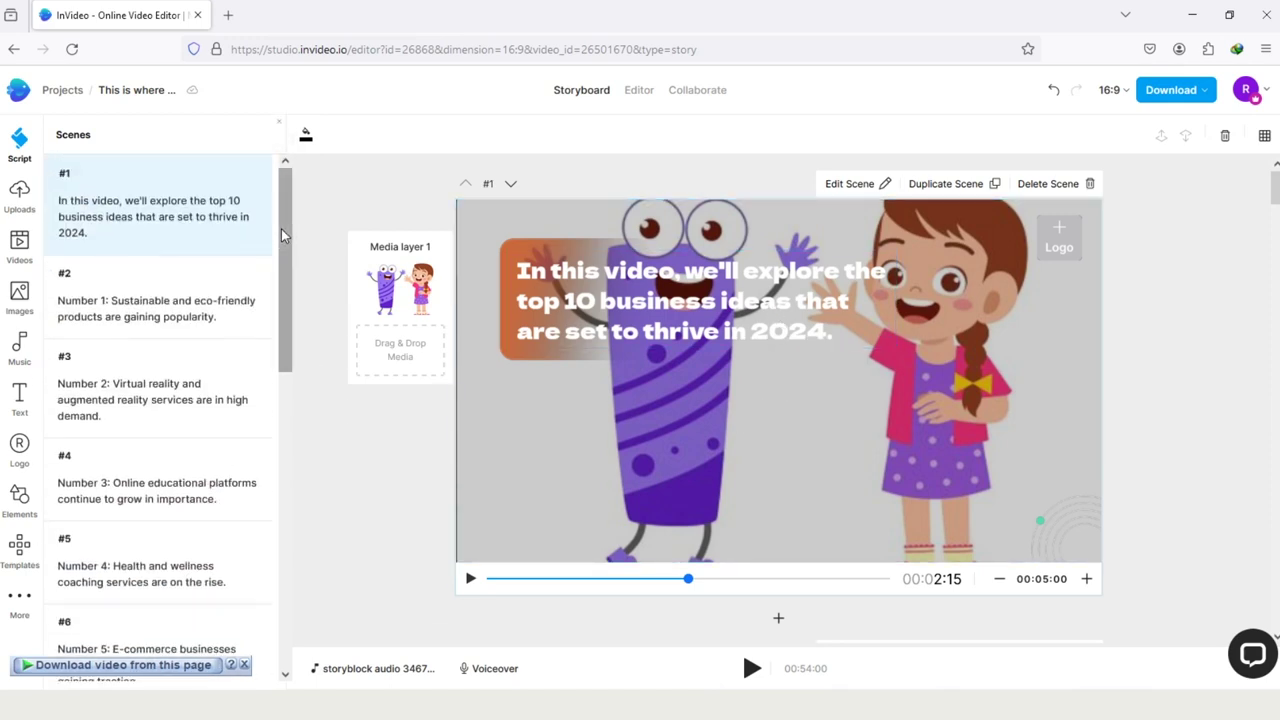
pyautogui.click(432, 283)
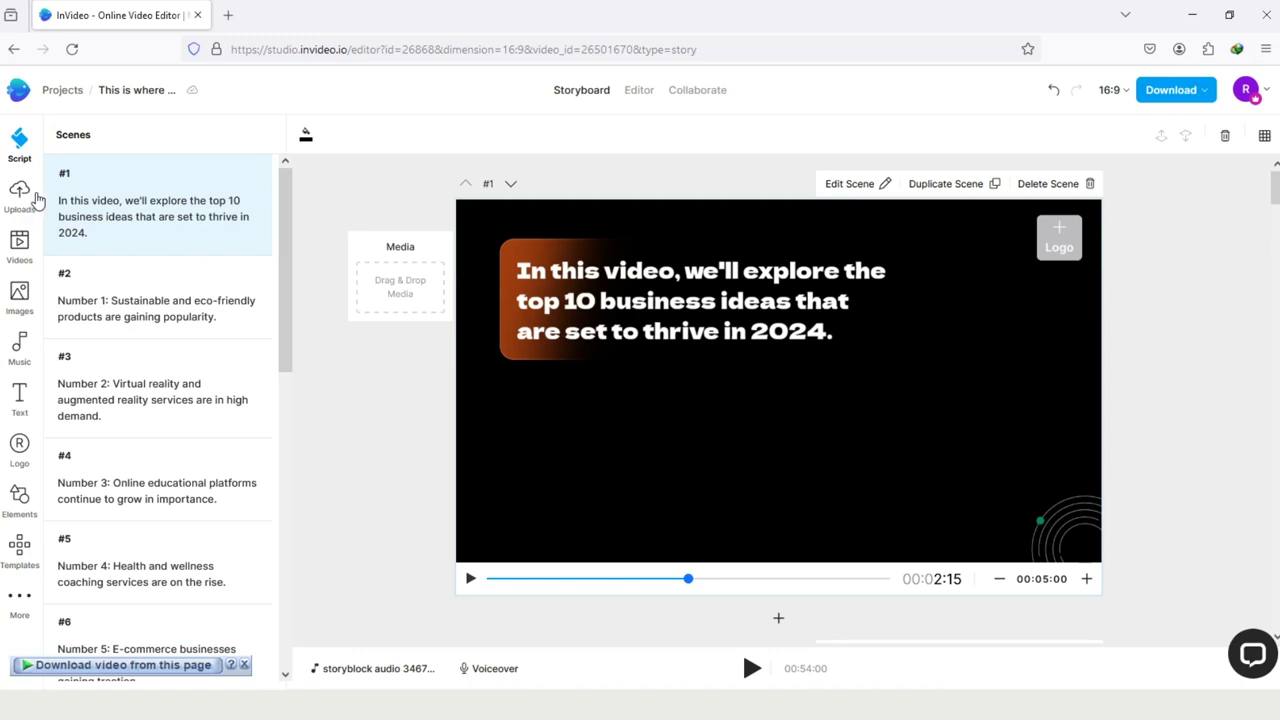
# Step: Drag the aerial airport crowd stock clip from the video library onto scene #1
pyautogui.click(19, 245)
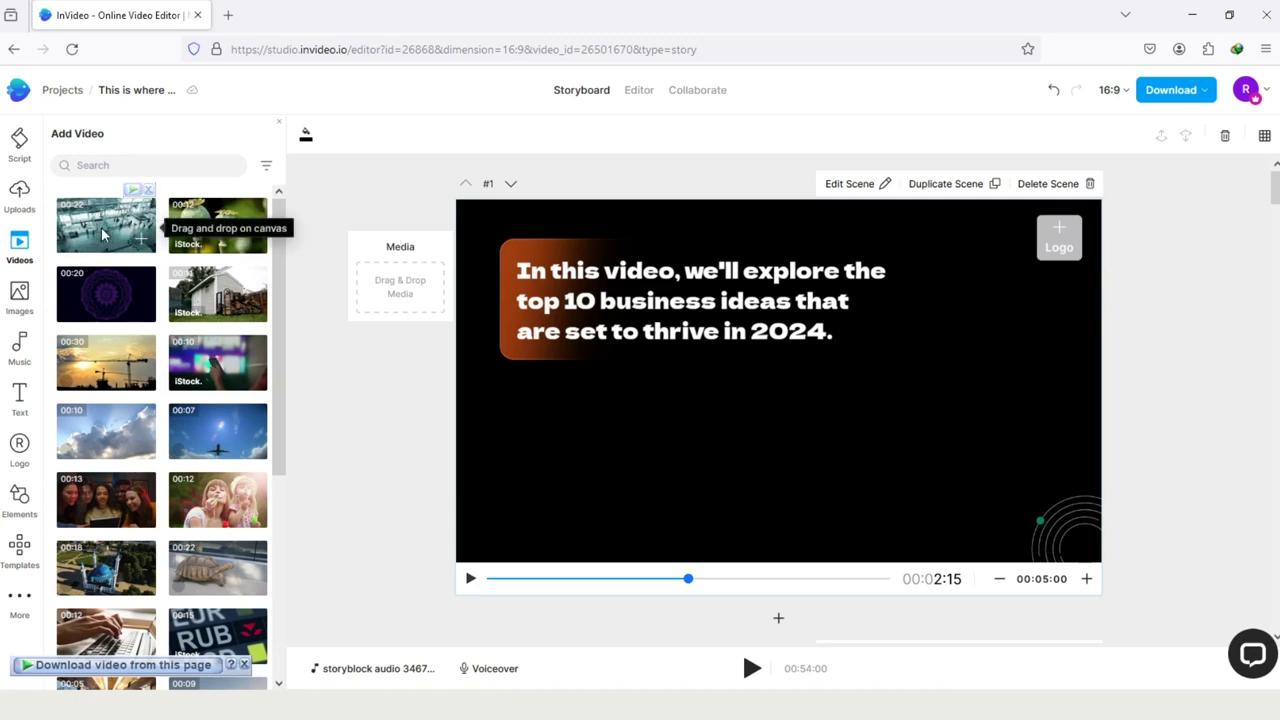
pyautogui.moveTo(103, 234); pyautogui.dragTo(378, 292)
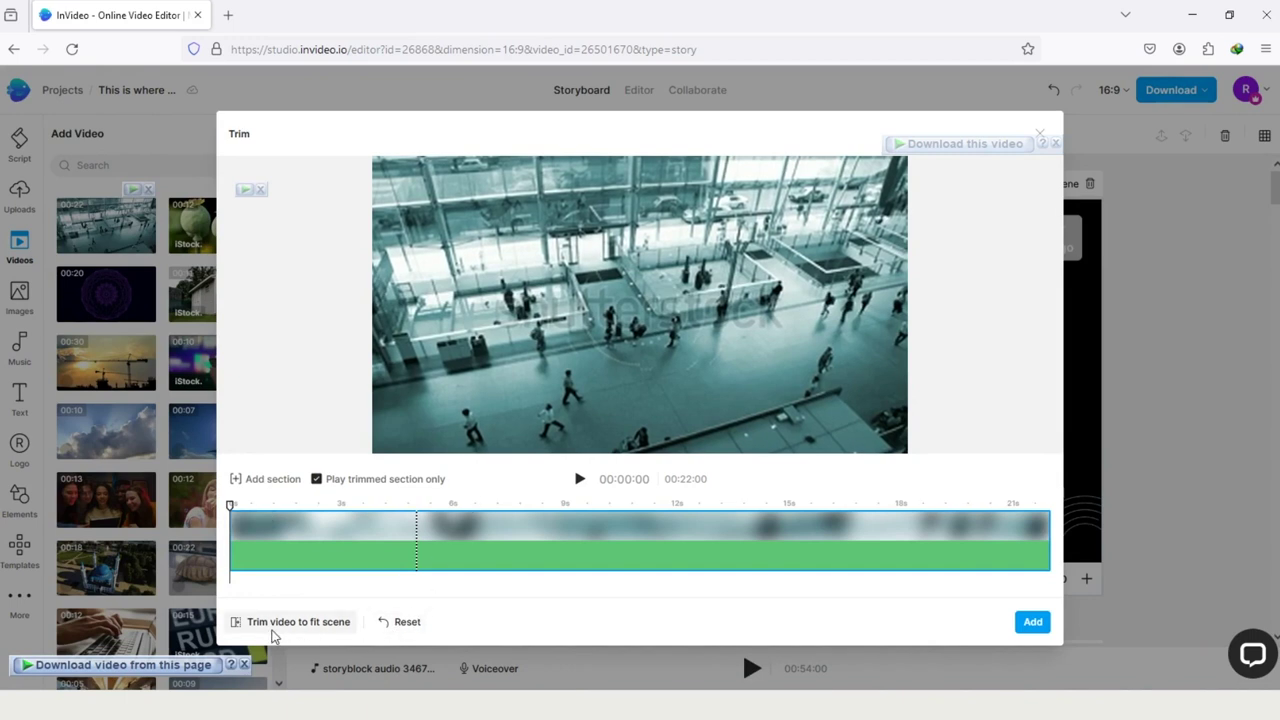
# Step: Trim the 22-second airport clip to fit the scene and add it to scene #1
pyautogui.click(275, 625)
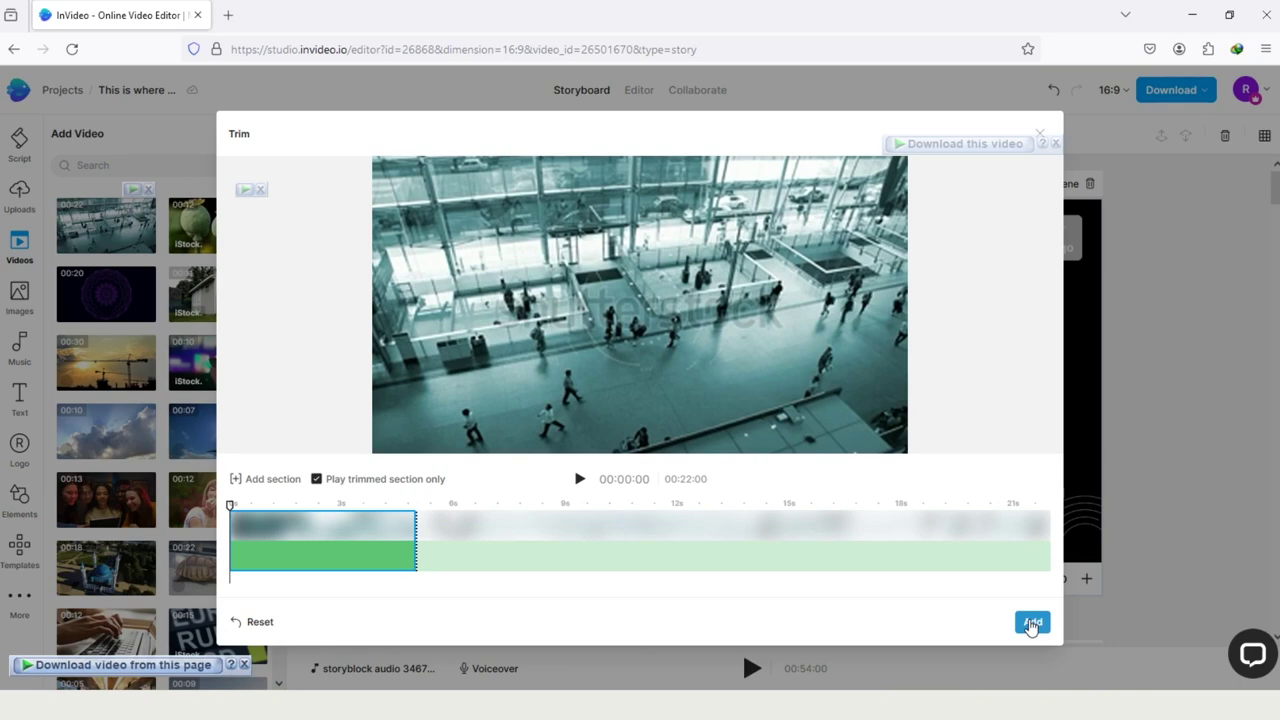
pyautogui.click(1032, 623)
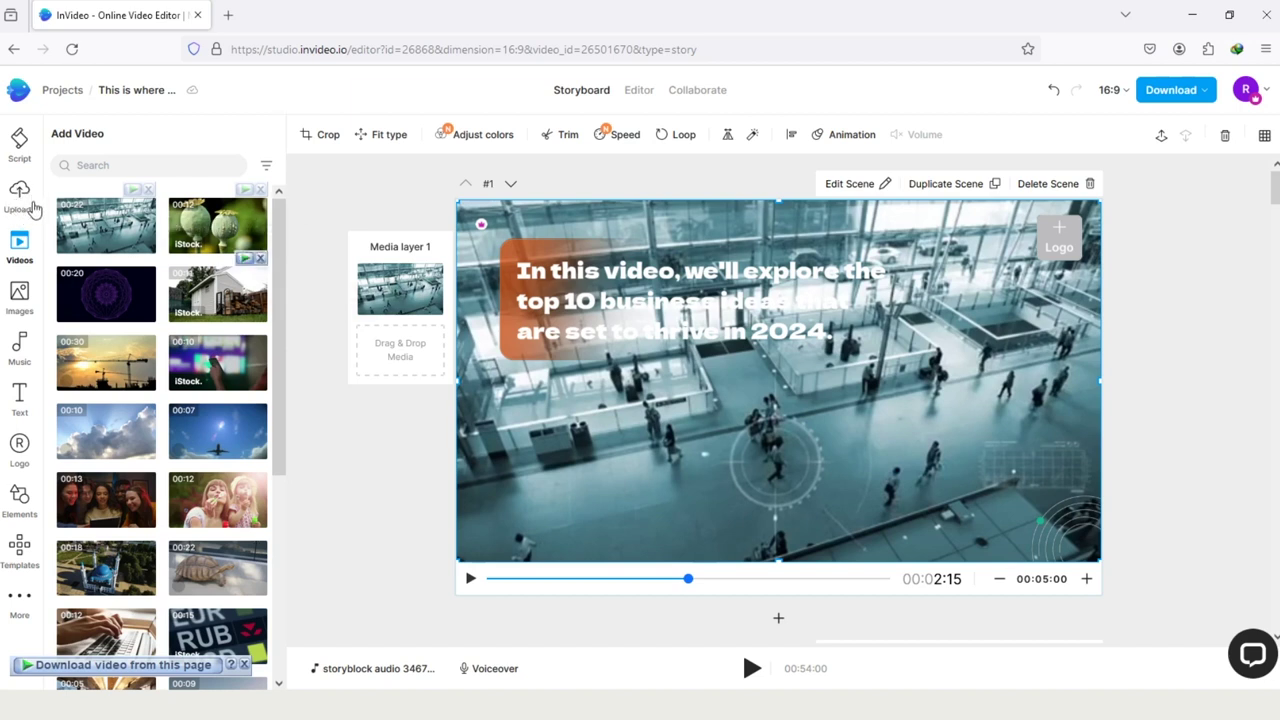
# Step: Add the white daisy stock image to scene #1 as a second media layer
pyautogui.click(19, 296)
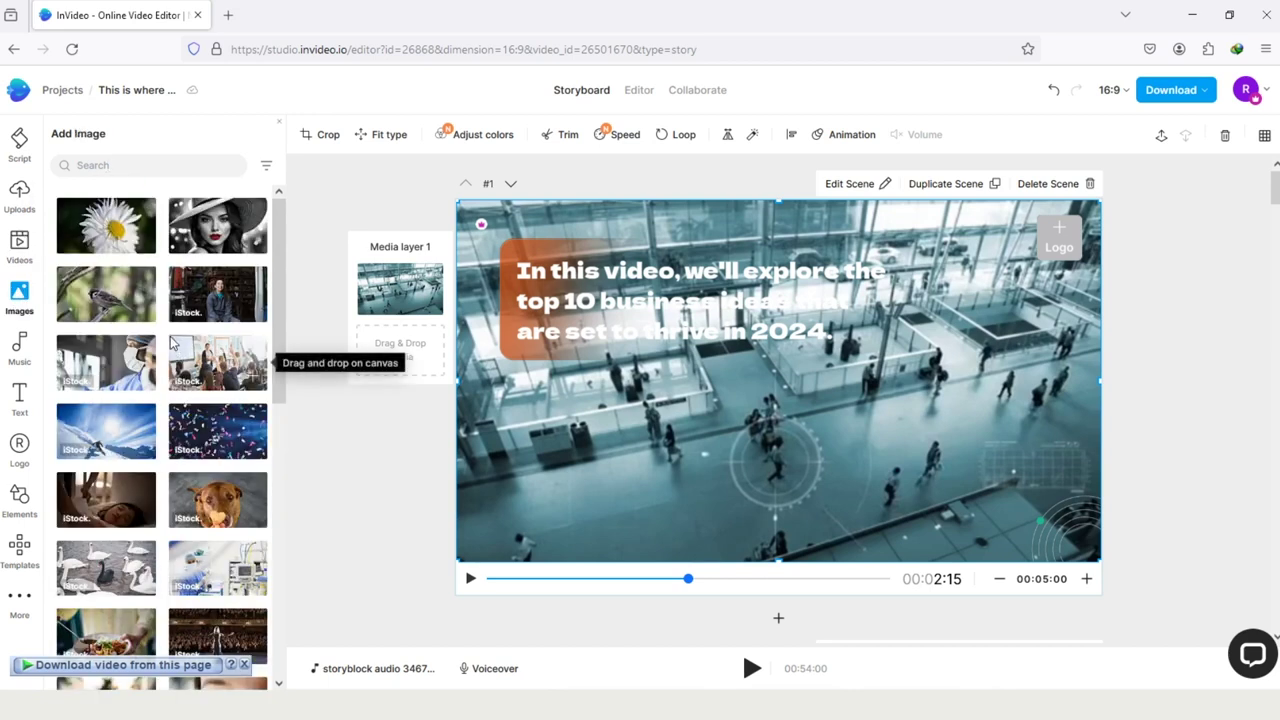
pyautogui.click(142, 166)
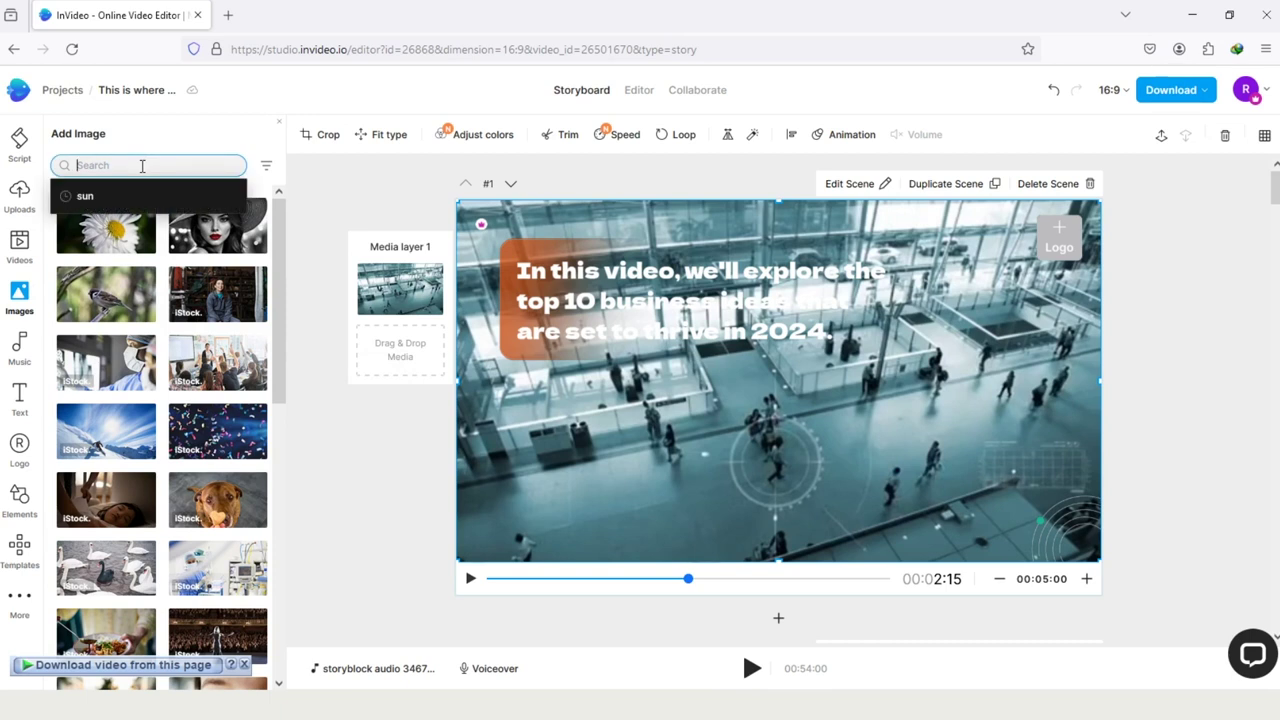
pyautogui.click(108, 234)
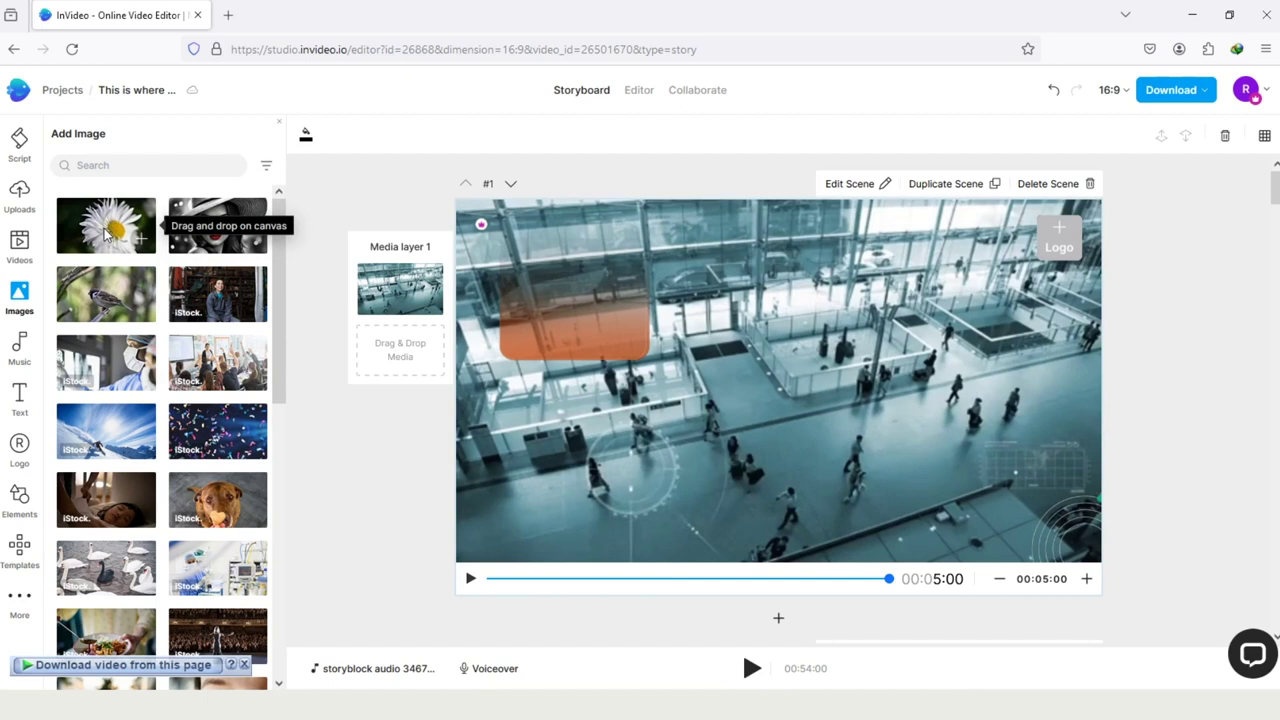
pyautogui.moveTo(108, 234); pyautogui.dragTo(376, 350)
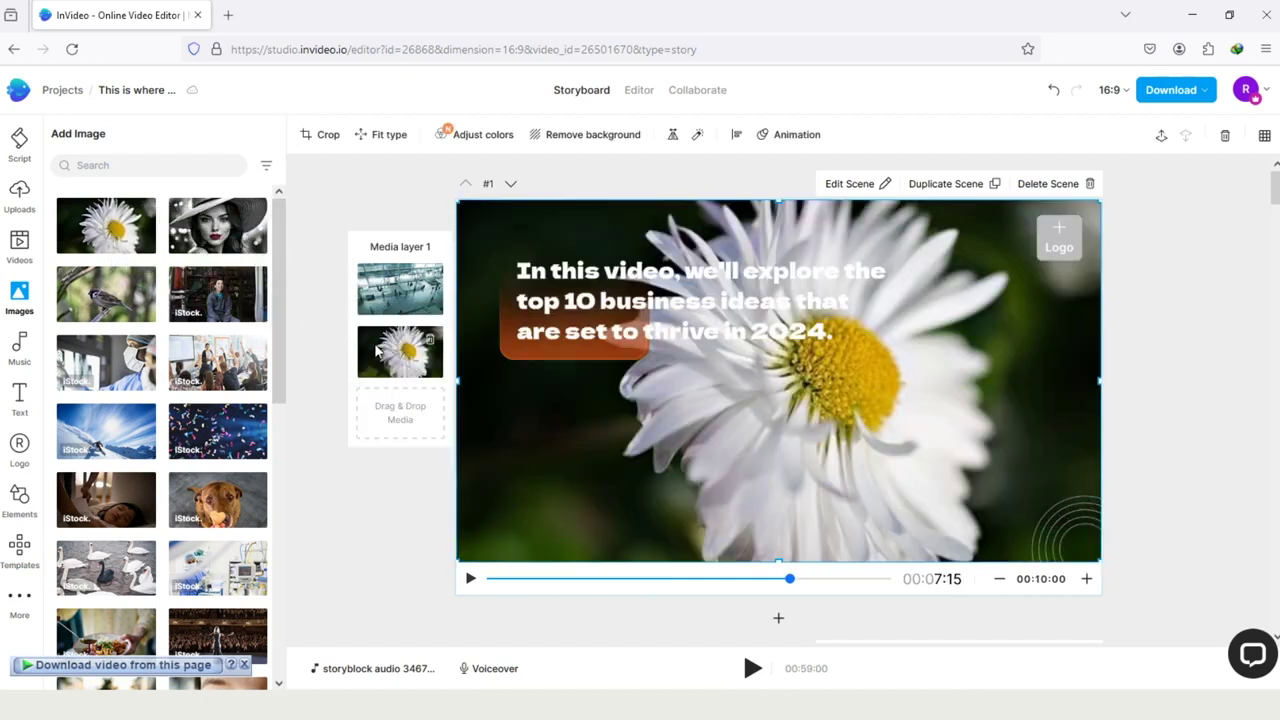
# Step: Move the airport-and-daisy scene down to position #2 and select its intro caption
pyautogui.click(509, 185)
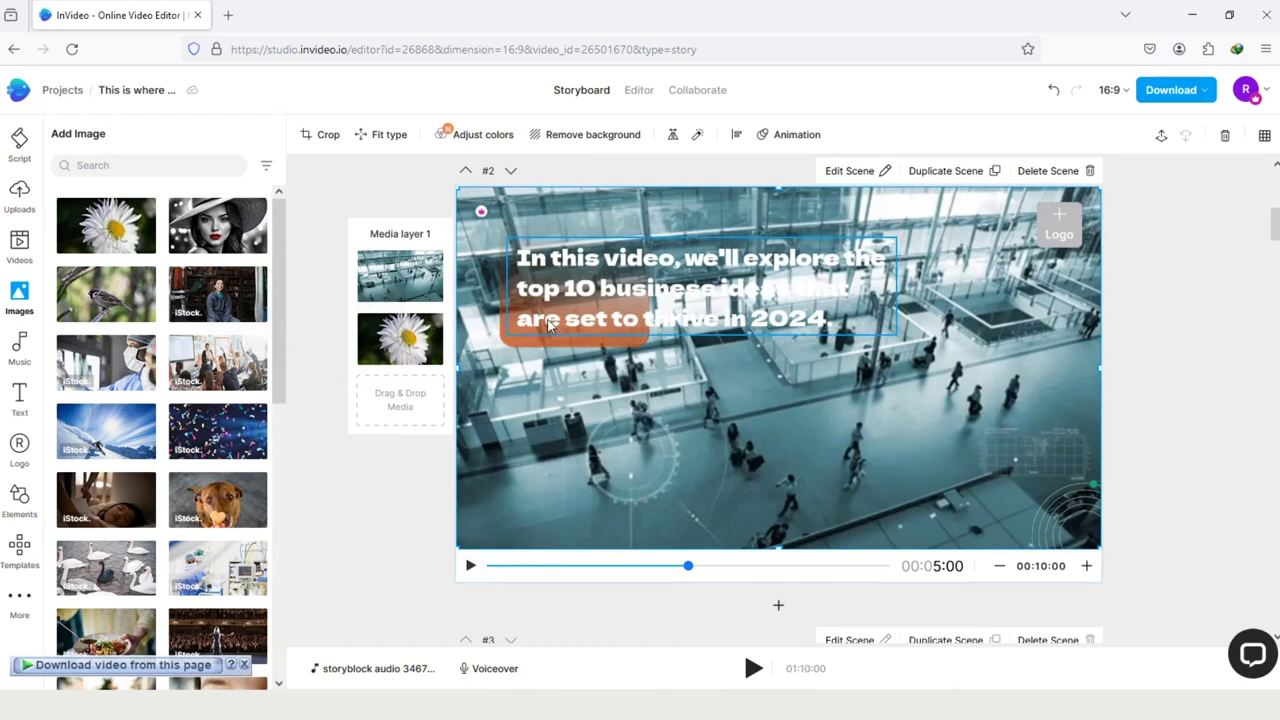
pyautogui.click(780, 278)
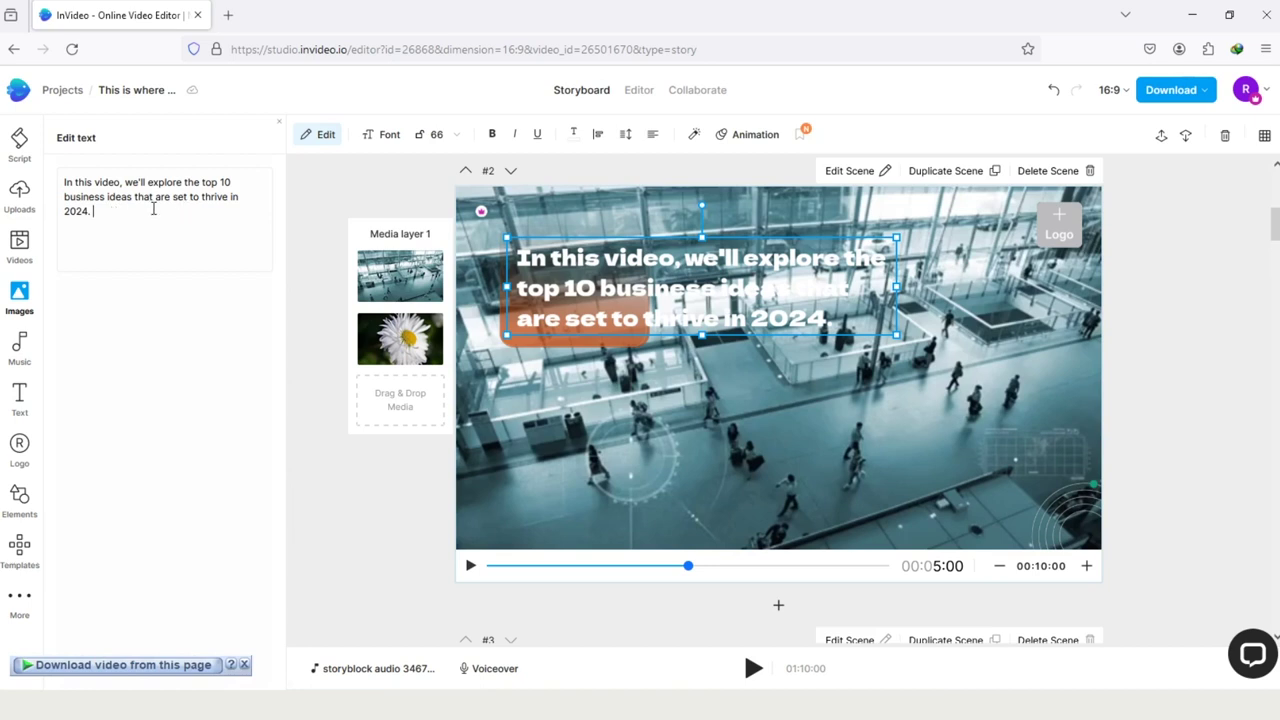
# Step: Change the caption's year from 2024 to 2025, then review its font and colour options
pyautogui.click(86, 212)
pyautogui.press('BackSpace')
pyautogui.write('5')
pyautogui.click(392, 138)
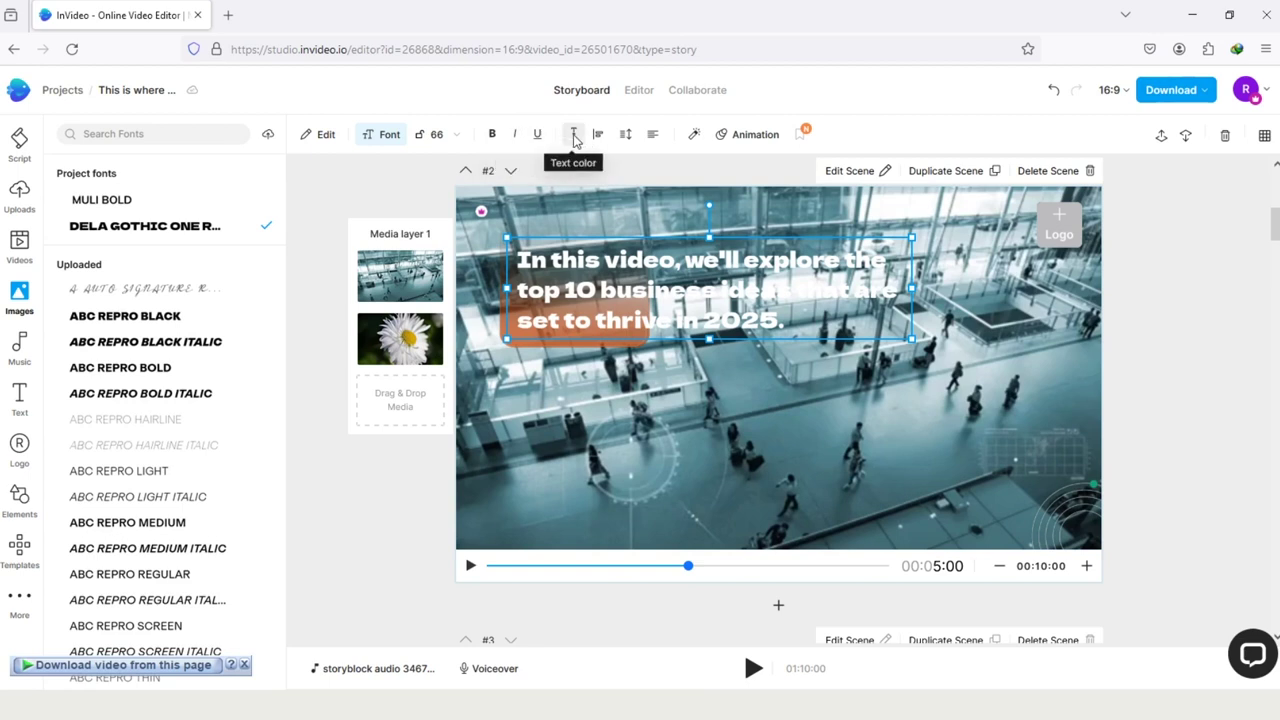
pyautogui.click(575, 140)
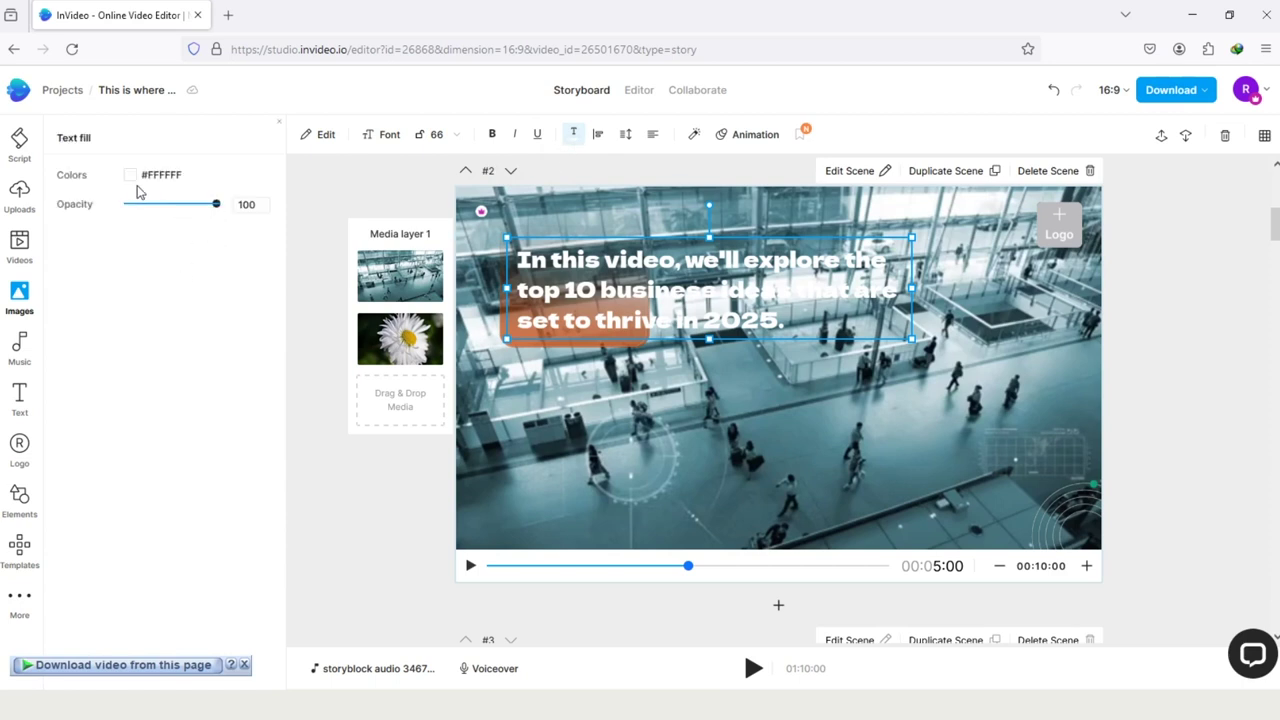
# Step: Try a pink fill on the scene #2 caption, then set it back to white
pyautogui.click(132, 177)
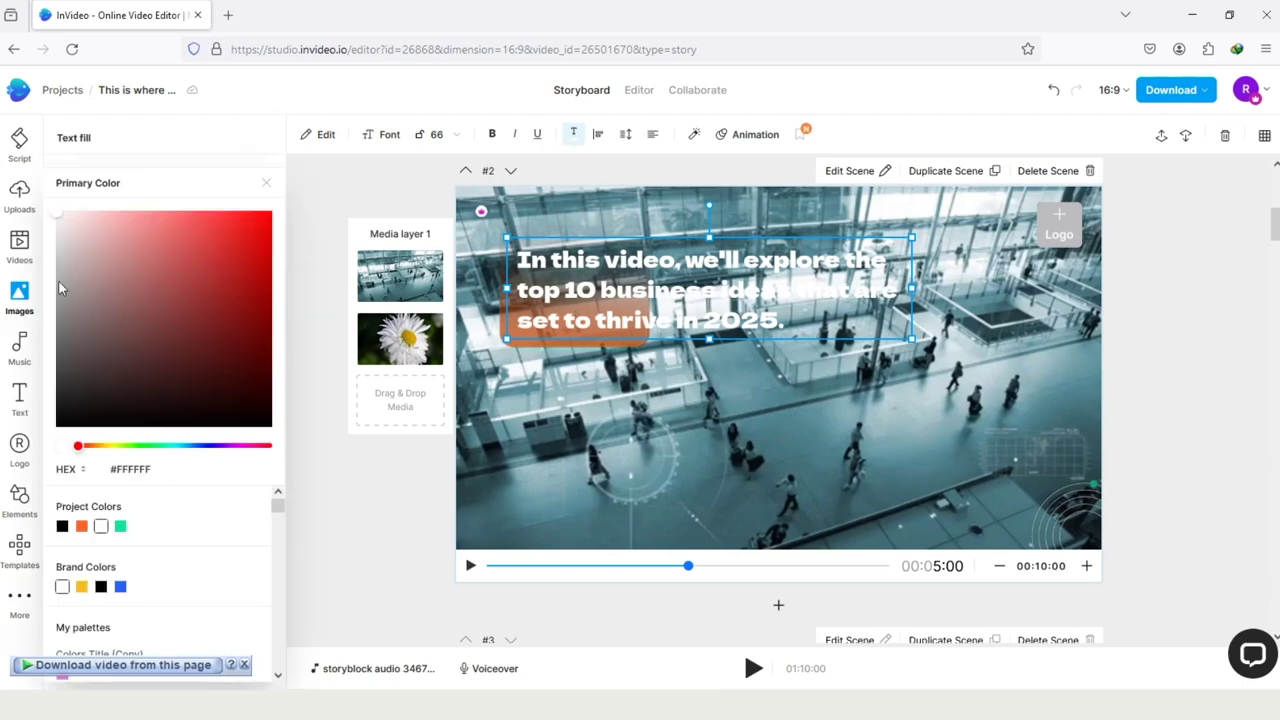
pyautogui.click(179, 217)
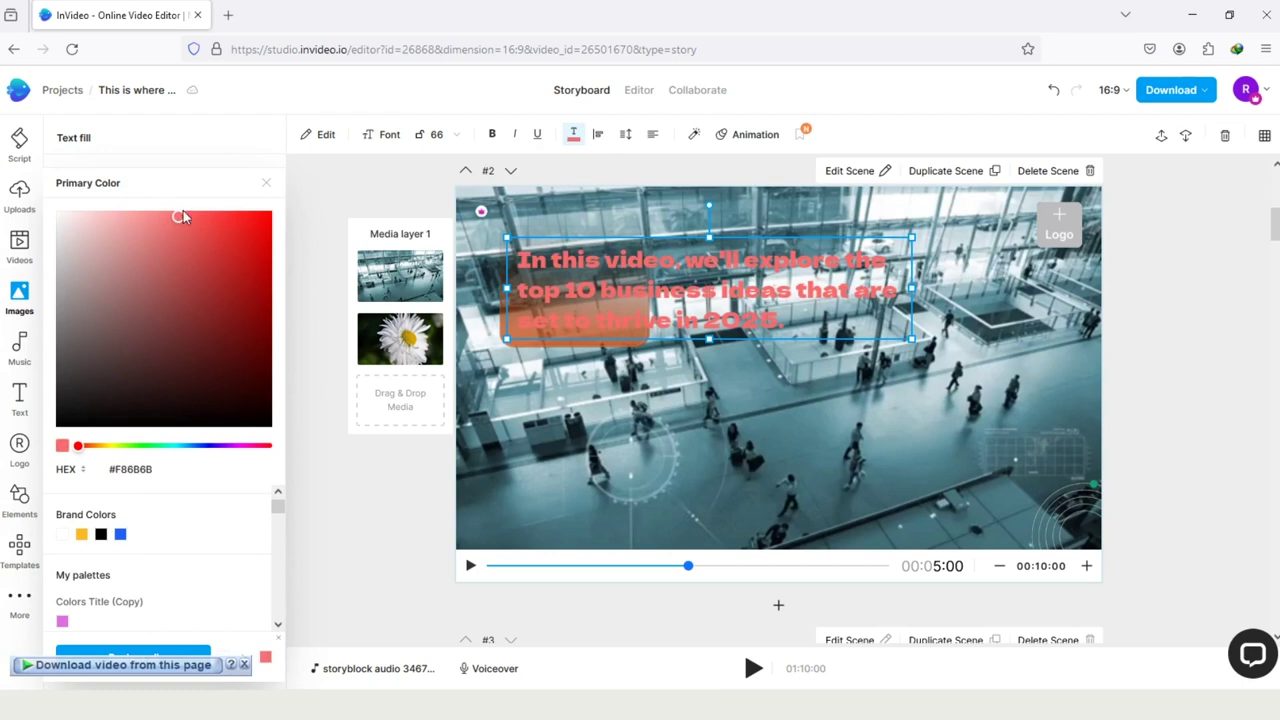
pyautogui.click(383, 185)
pyautogui.click(383, 185)
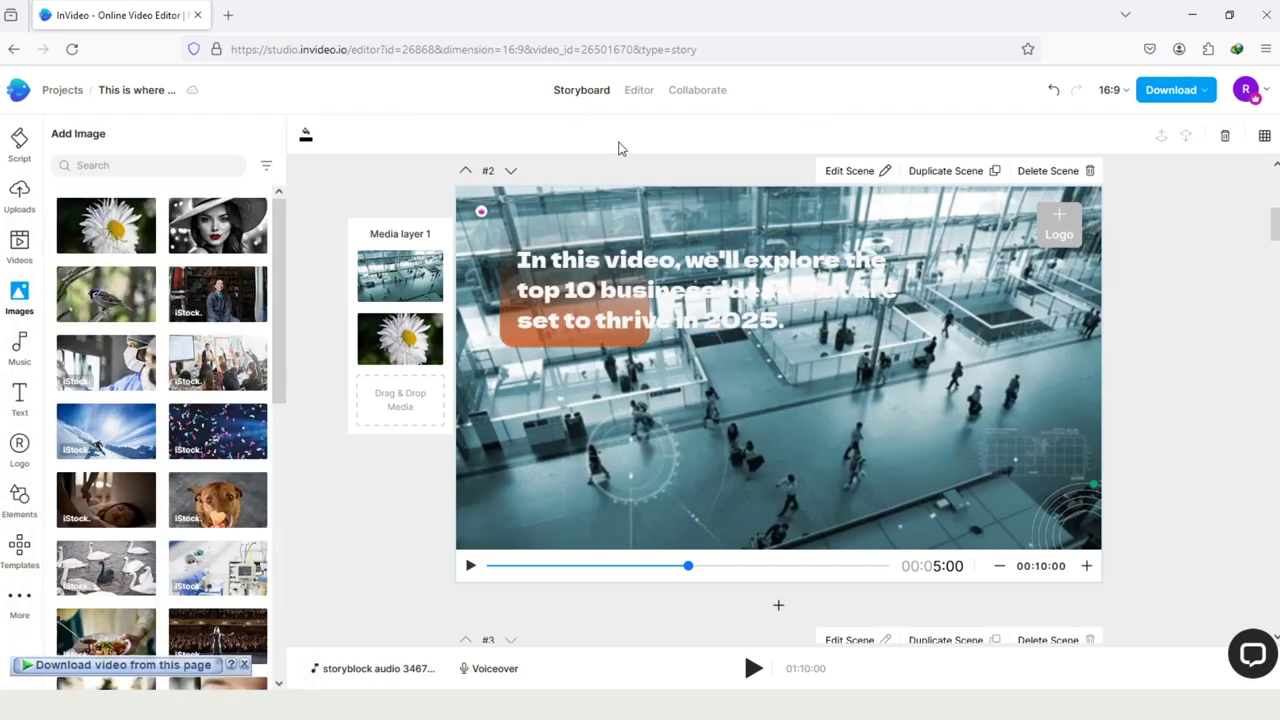
# Step: Check the caption's 1.0s 'Shift from down' entrance animation, then deselect it
pyautogui.click(663, 307)
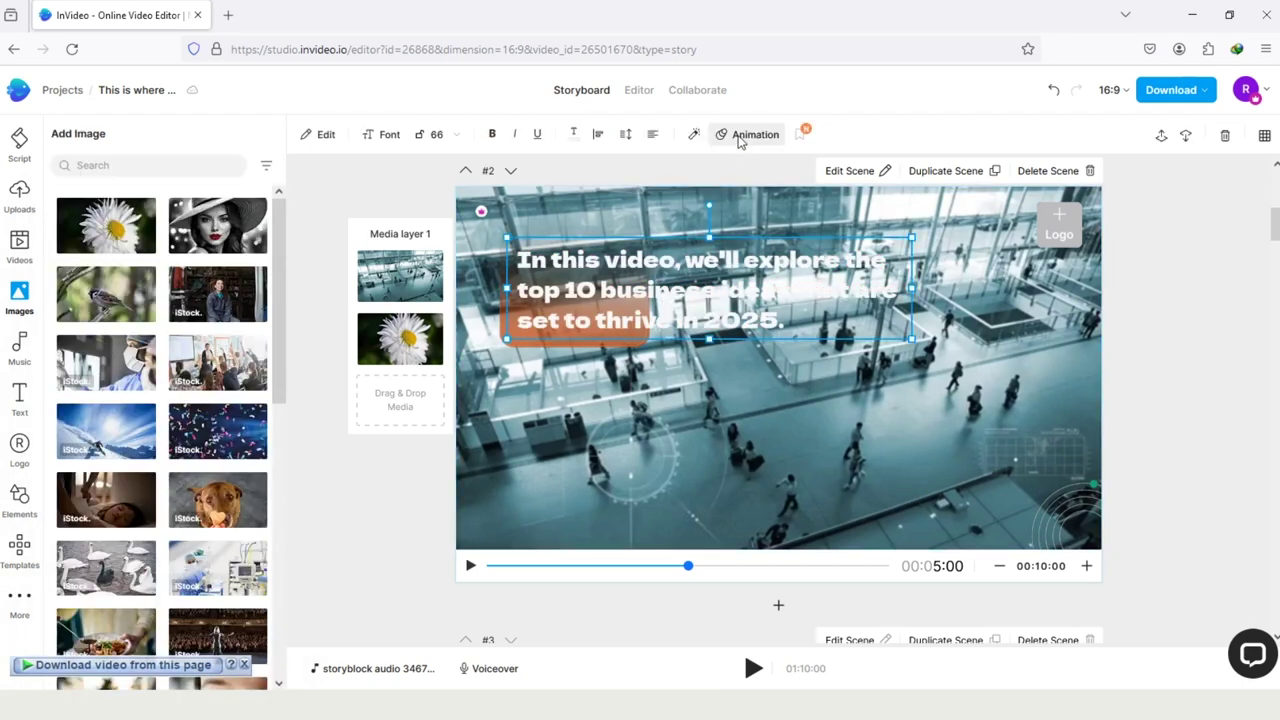
pyautogui.click(740, 137)
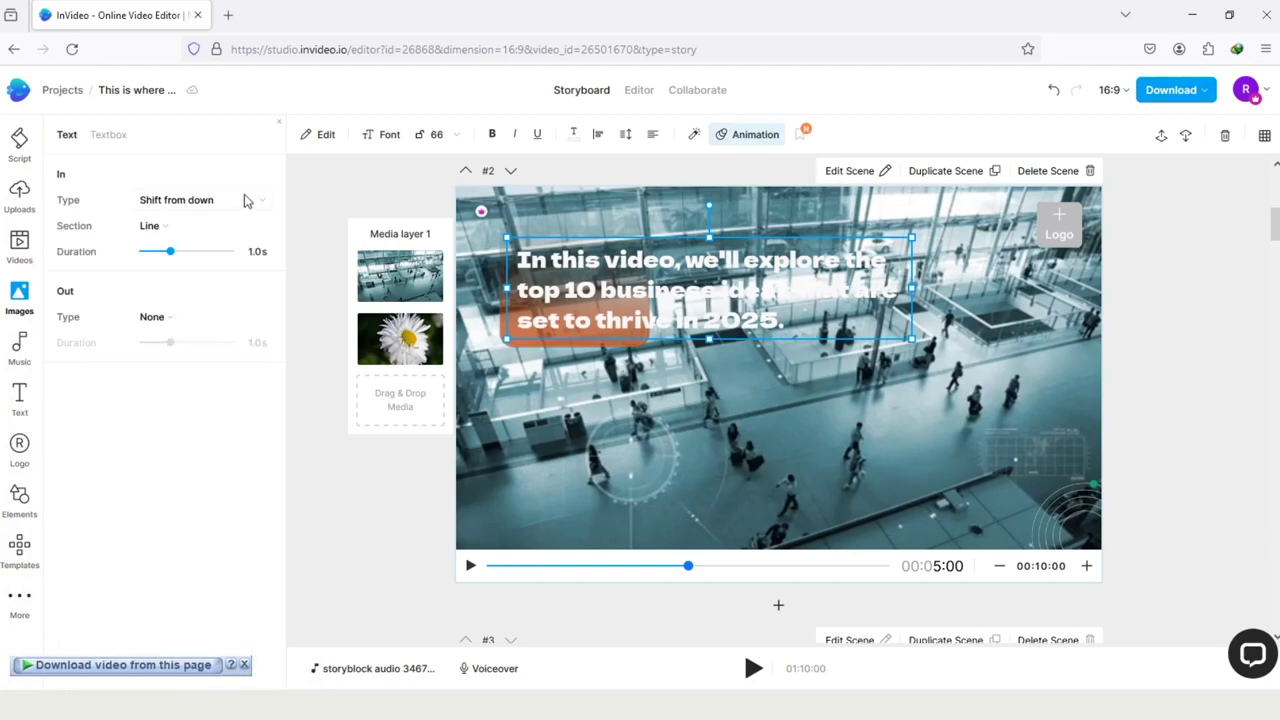
pyautogui.click(318, 230)
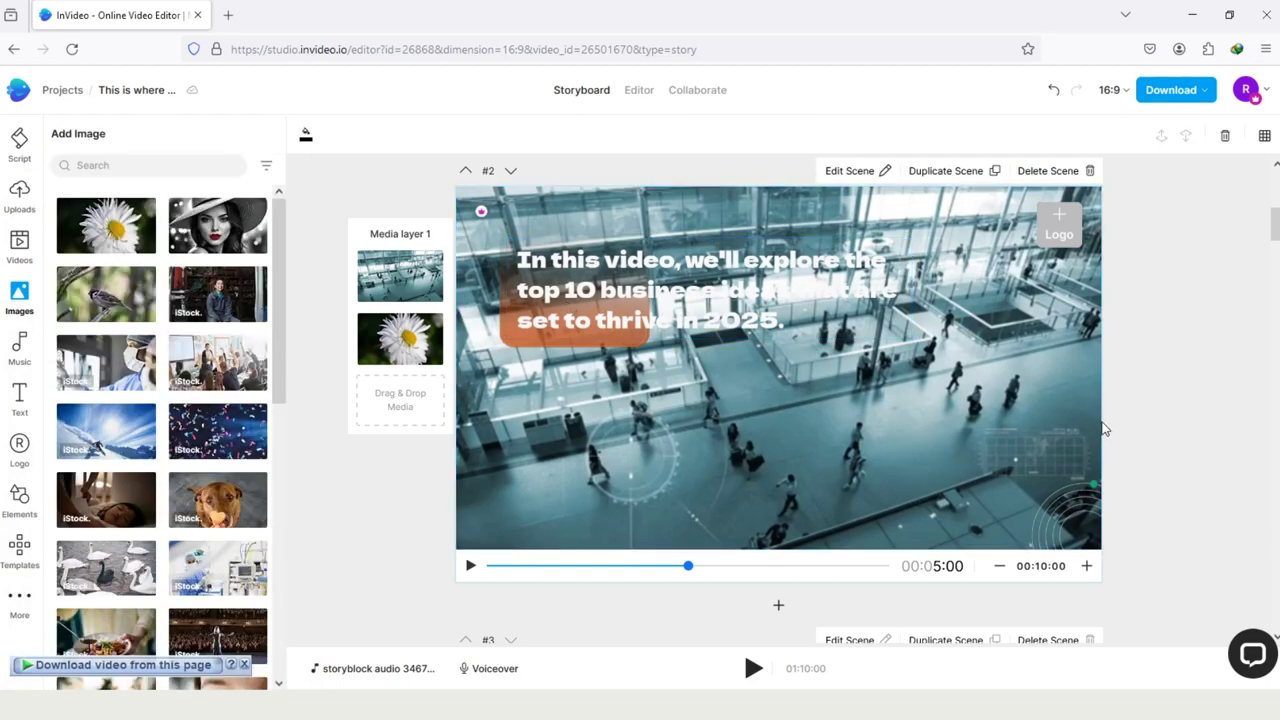
pyautogui.scroll(-5, 1104, 428)
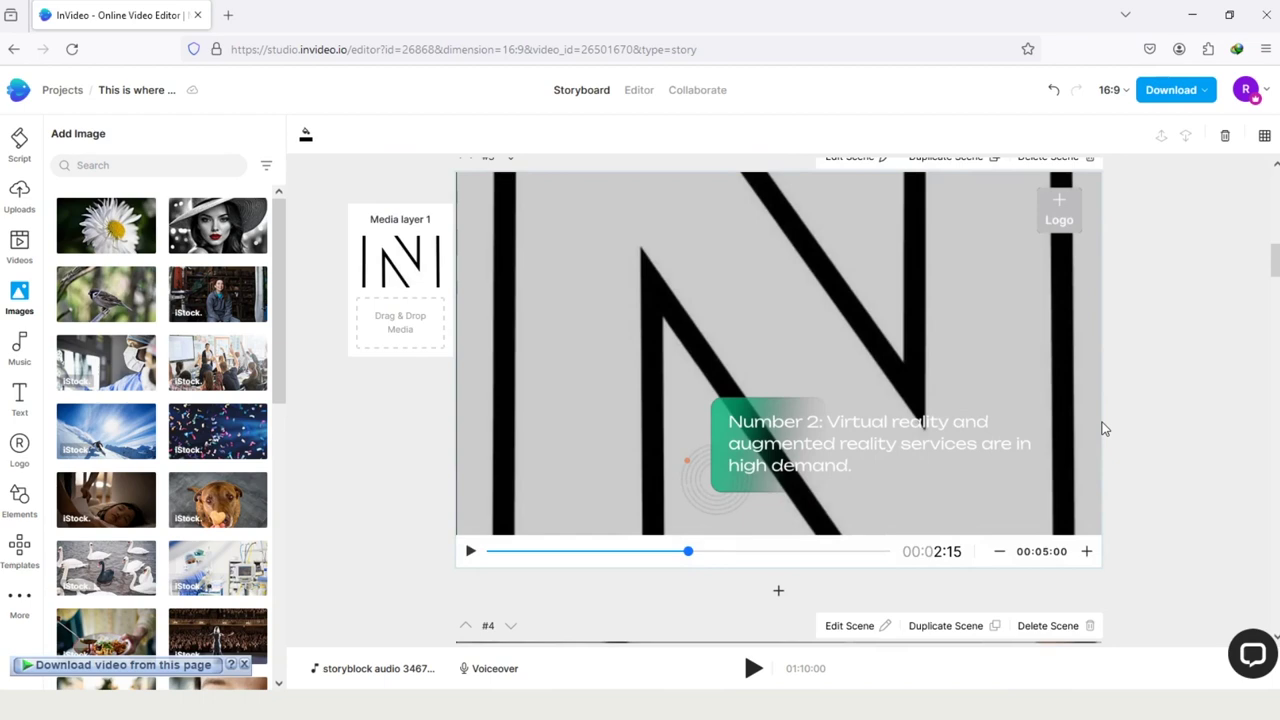
# Step: Scroll to scene #7 and delete its robot background image
pyautogui.scroll(-17, 1104, 428)
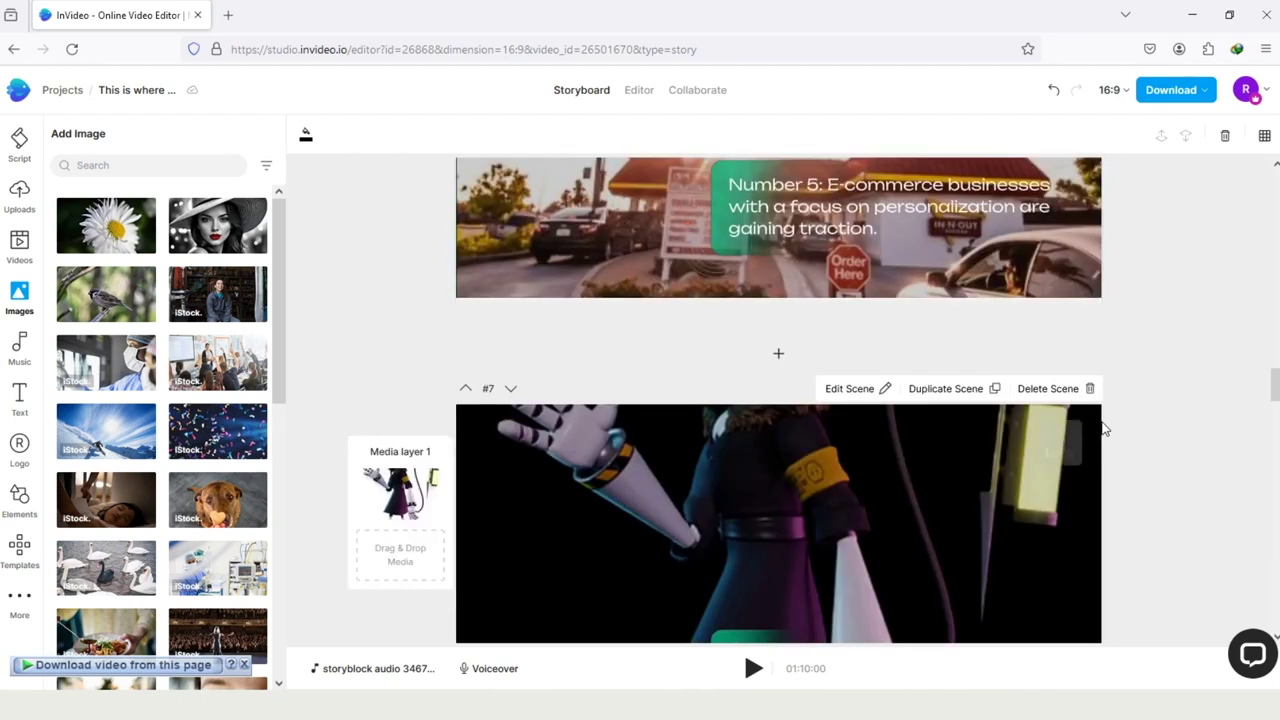
pyautogui.scroll(-2, 1104, 428)
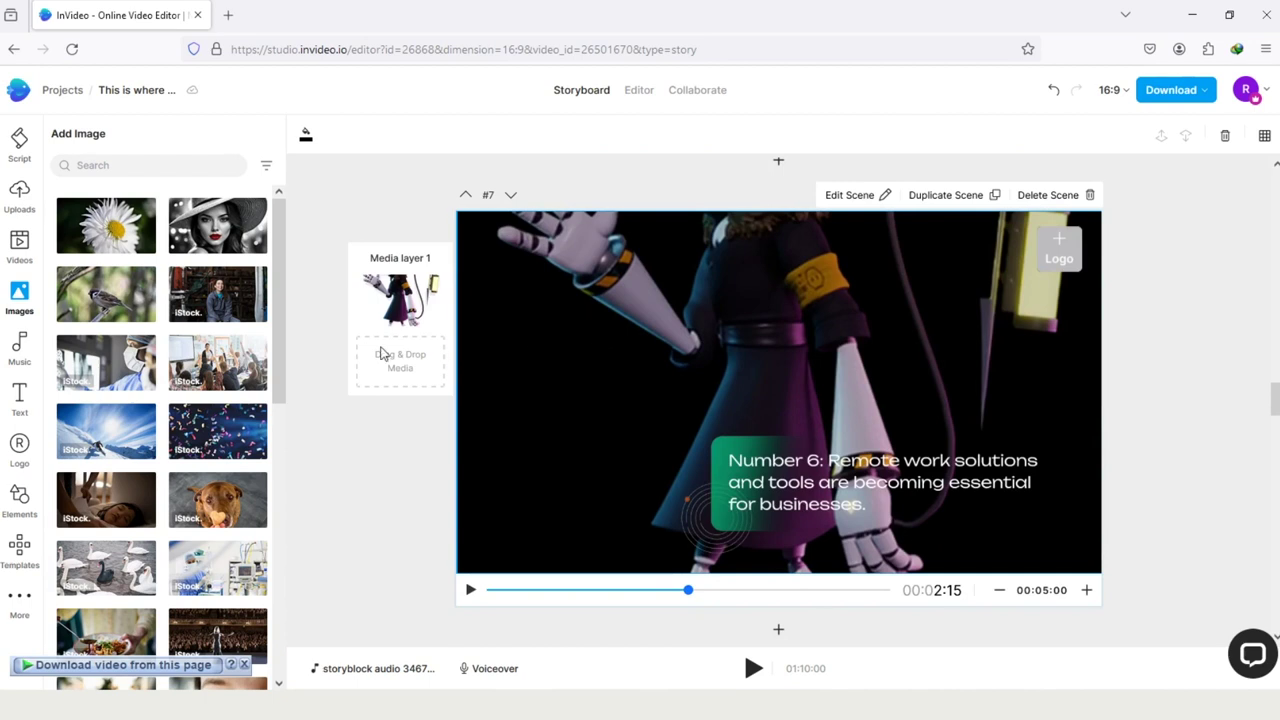
pyautogui.moveTo(412, 312)
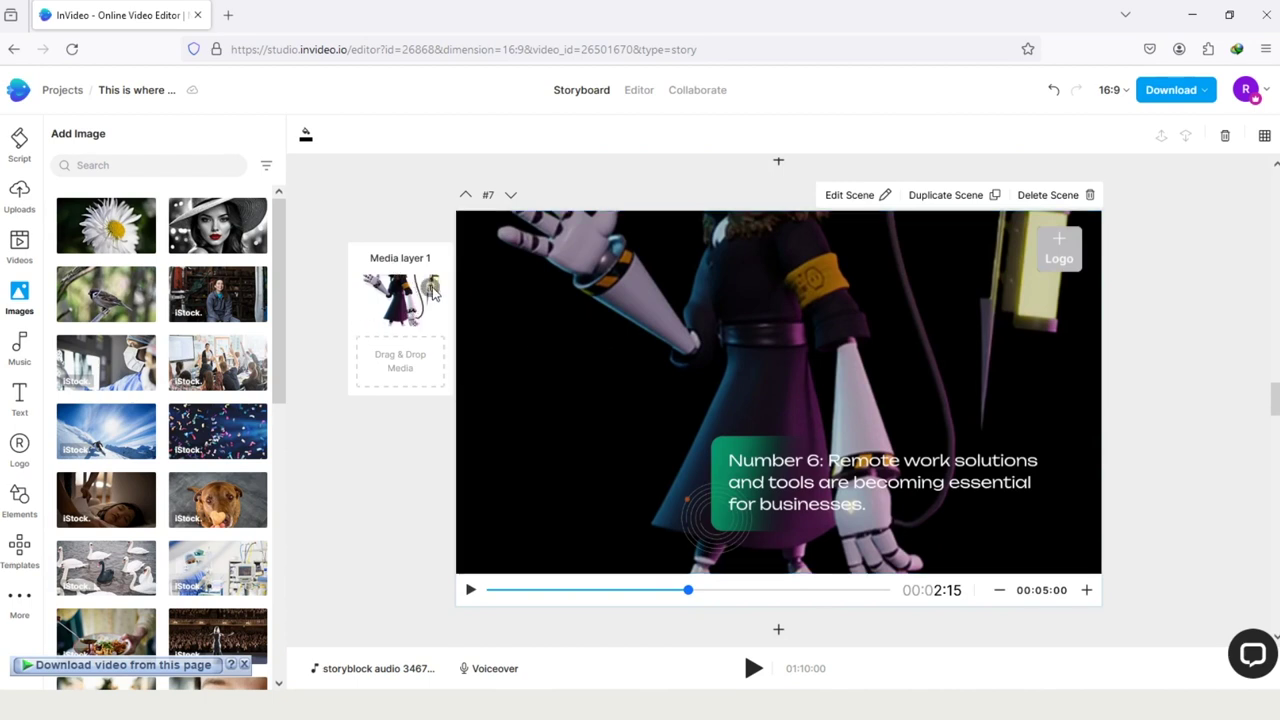
pyautogui.click(431, 288)
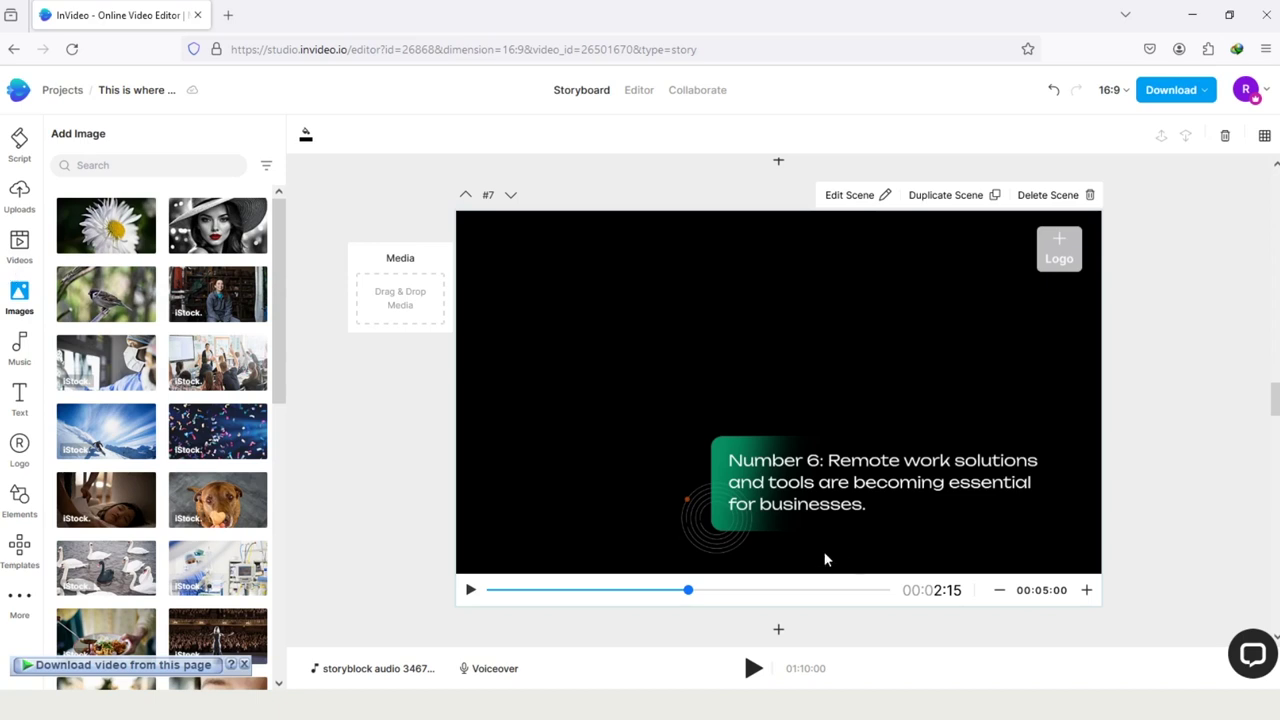
# Step: Search stock videos for 'business' and drag the VISION sunset clip onto scene #7
pyautogui.click(17, 246)
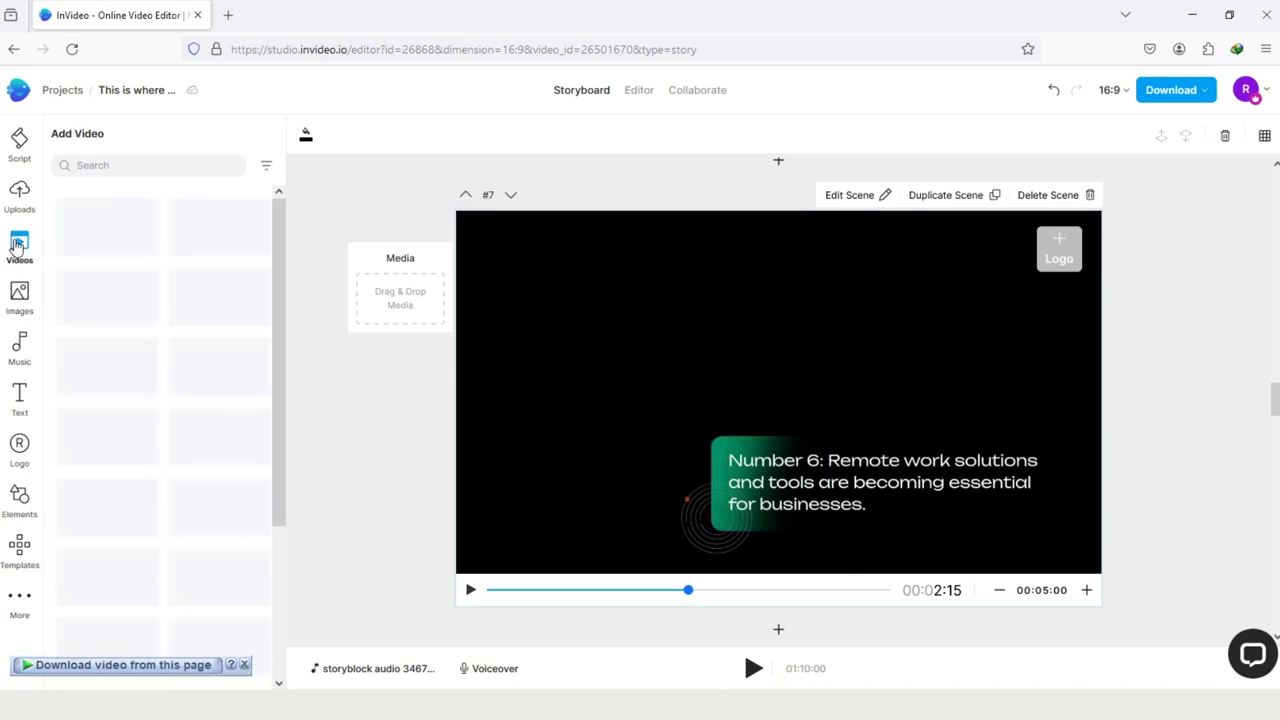
pyautogui.click(126, 163)
pyautogui.write('business')
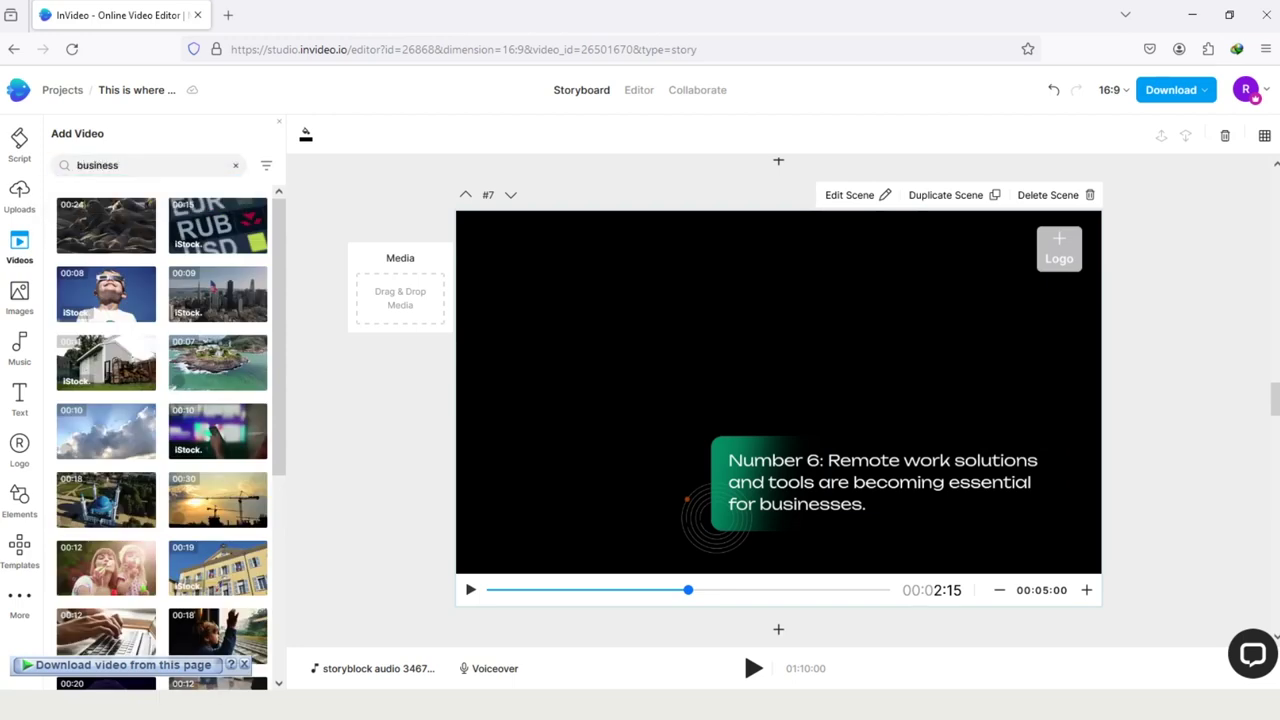
pyautogui.press('Return')
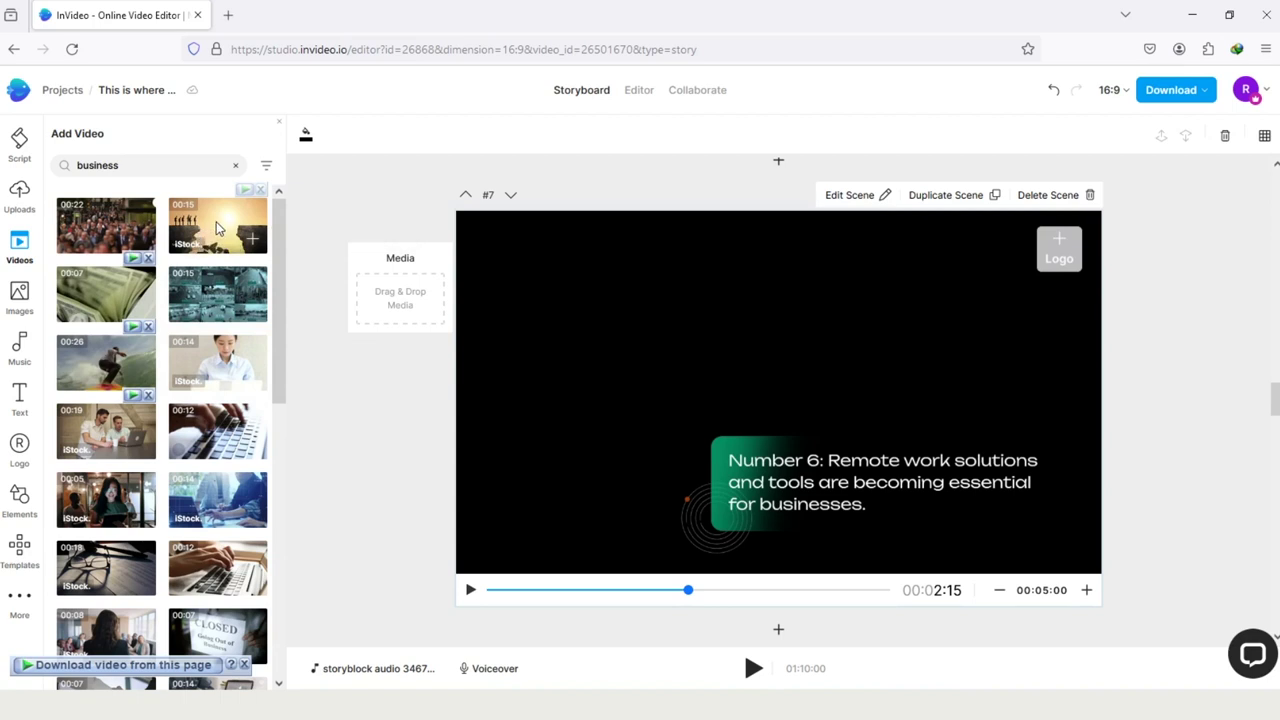
pyautogui.moveTo(216, 228); pyautogui.dragTo(400, 296)
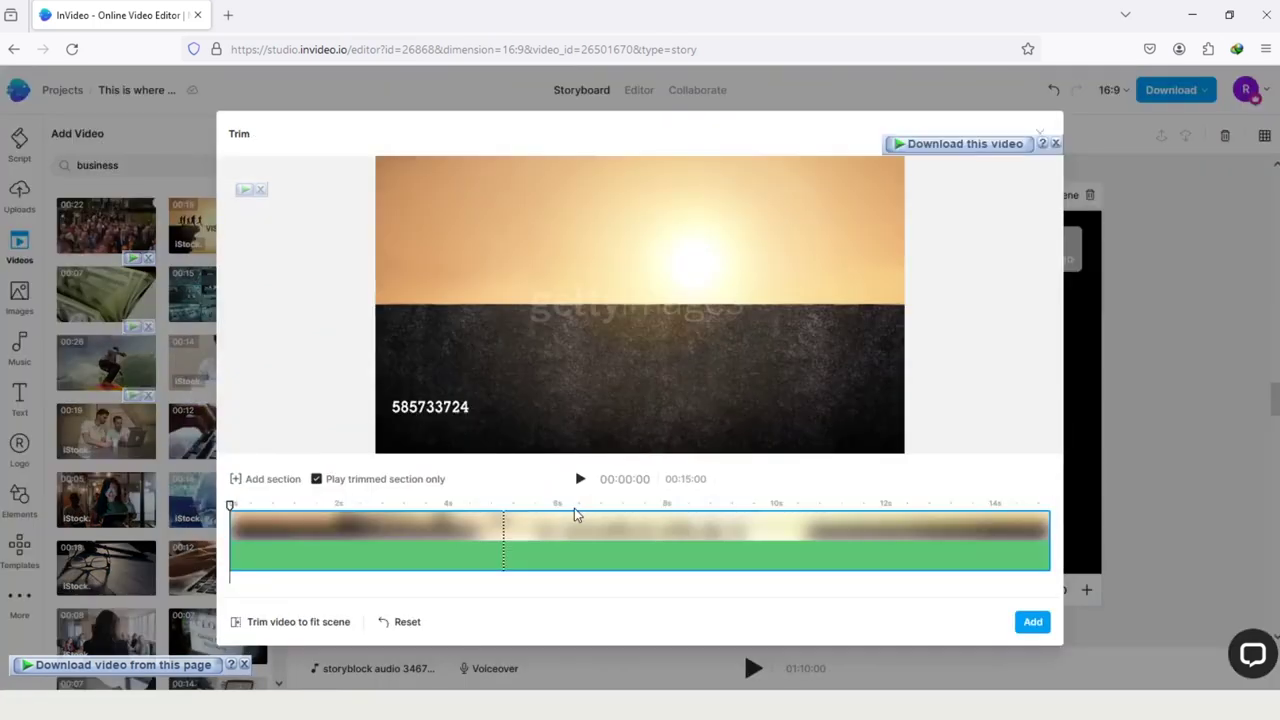
# Step: Trim the sunset clip to fit scene #7, add it, and preview the scene
pyautogui.click(293, 622)
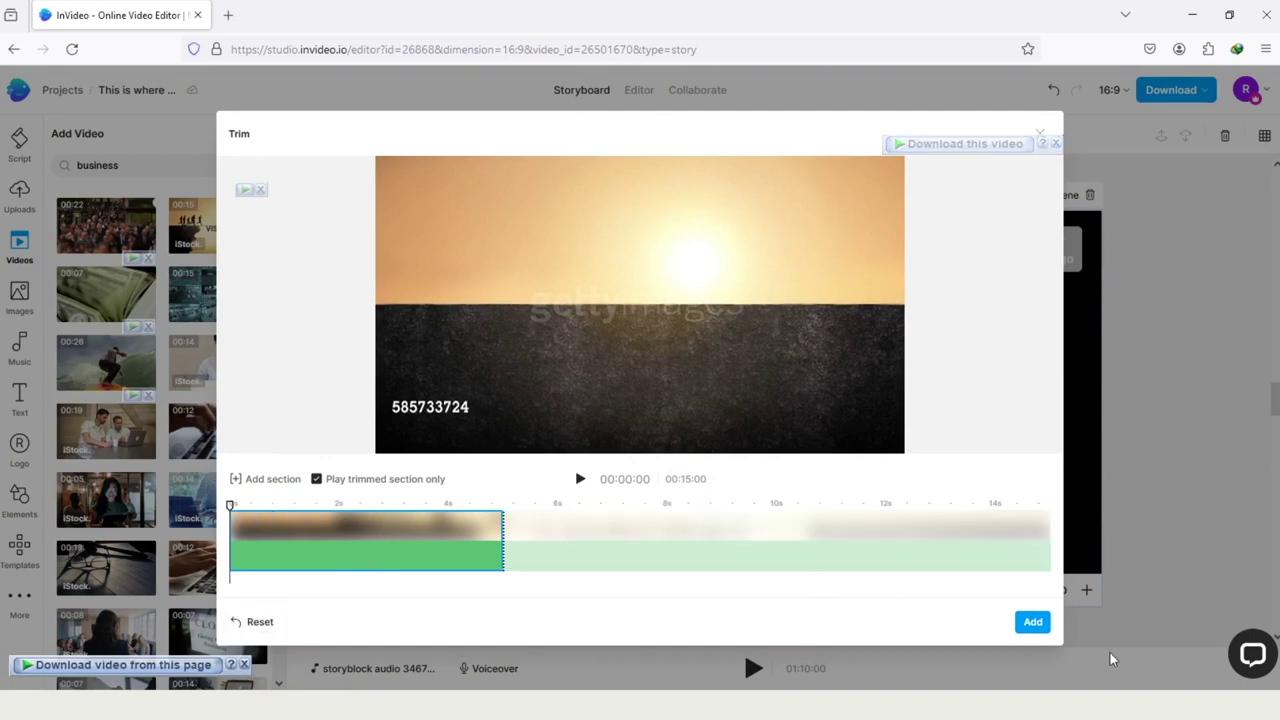
pyautogui.click(1042, 627)
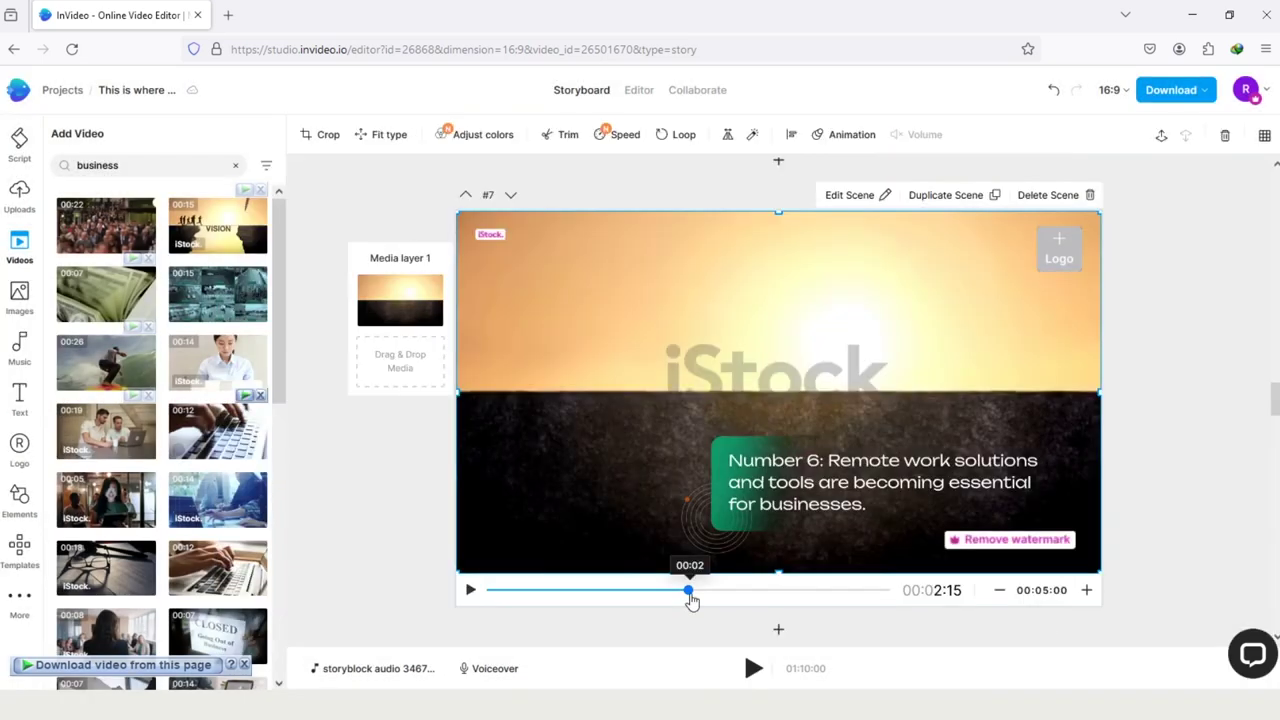
pyautogui.moveTo(689, 591); pyautogui.dragTo(531, 598)
pyautogui.click(471, 590)
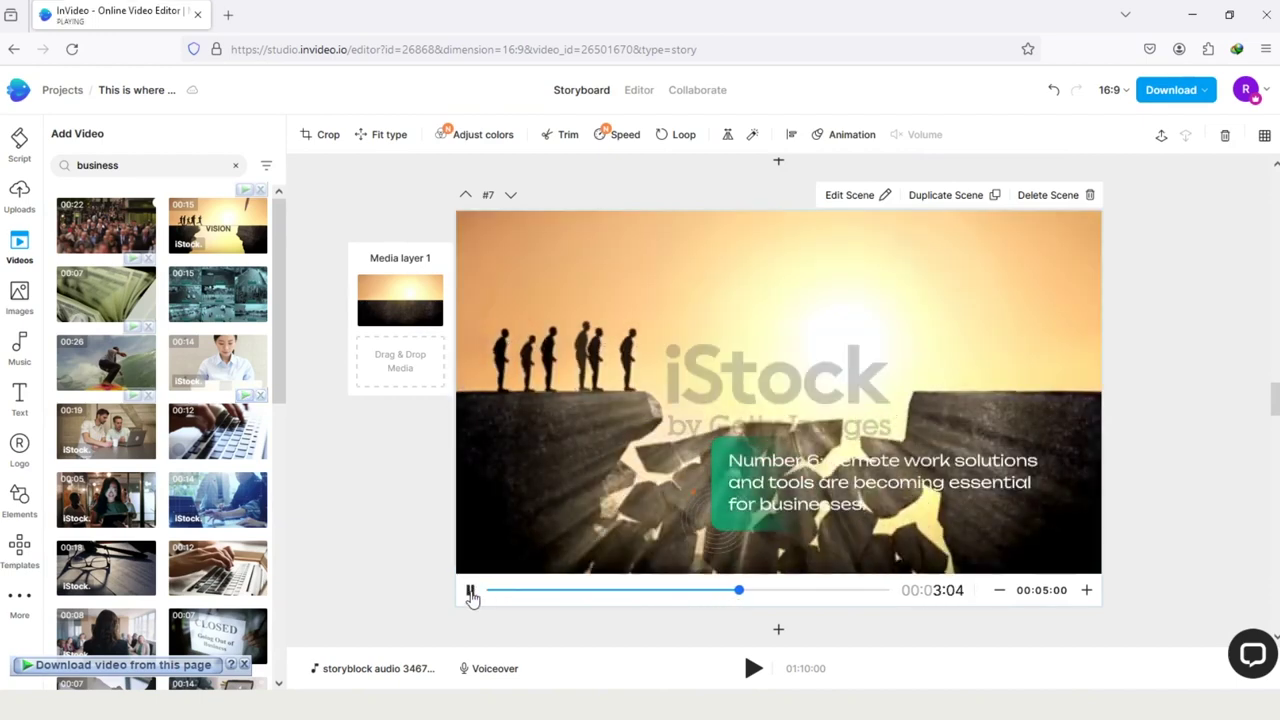
pyautogui.click(471, 591)
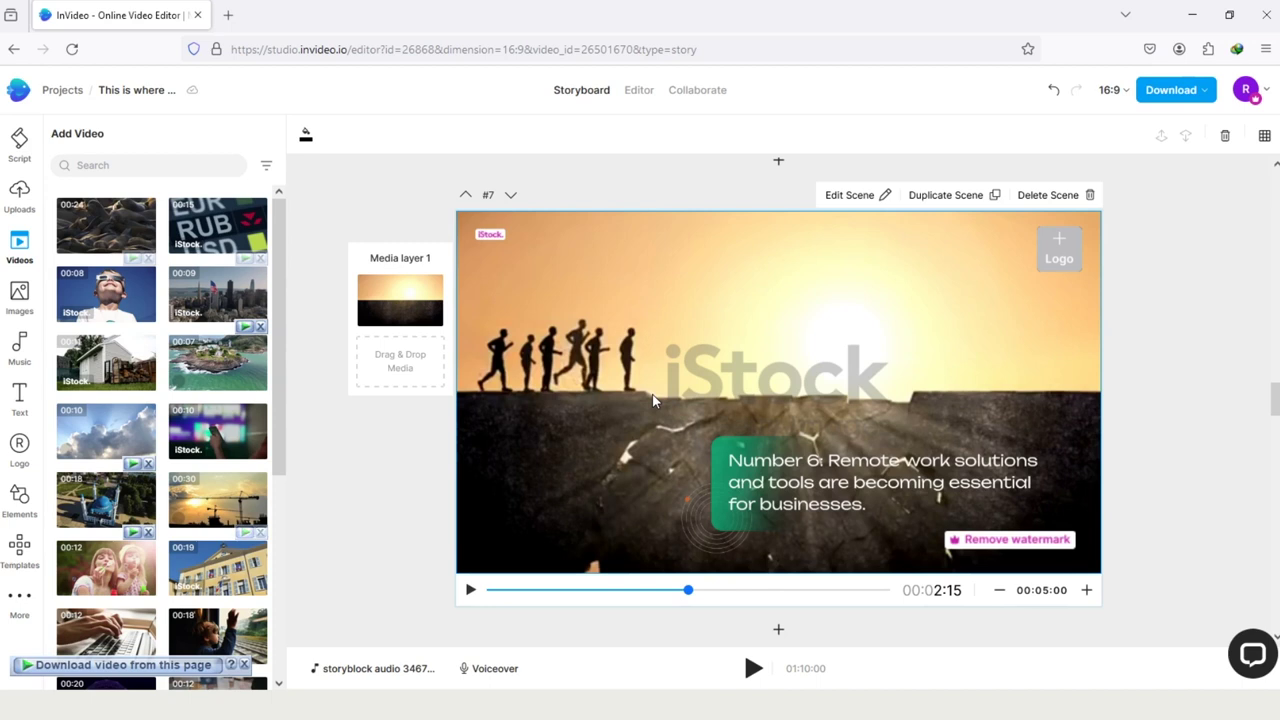
# Step: Open the Select Video Quality panel from the Download button, showing 1080p Full HD selected
pyautogui.click(1180, 90)
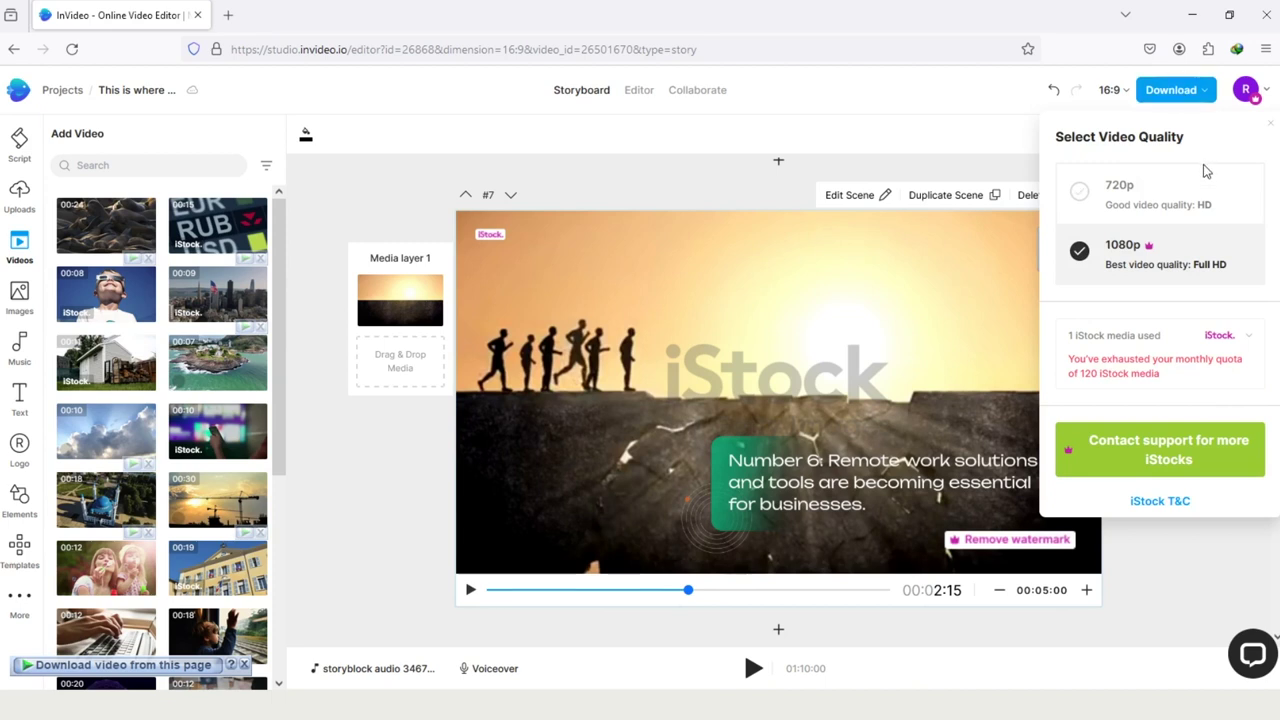